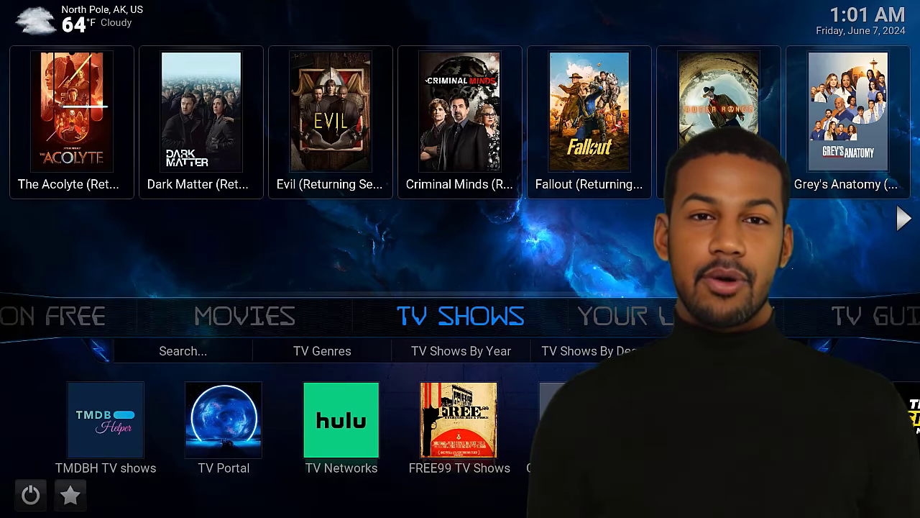
key("Right")
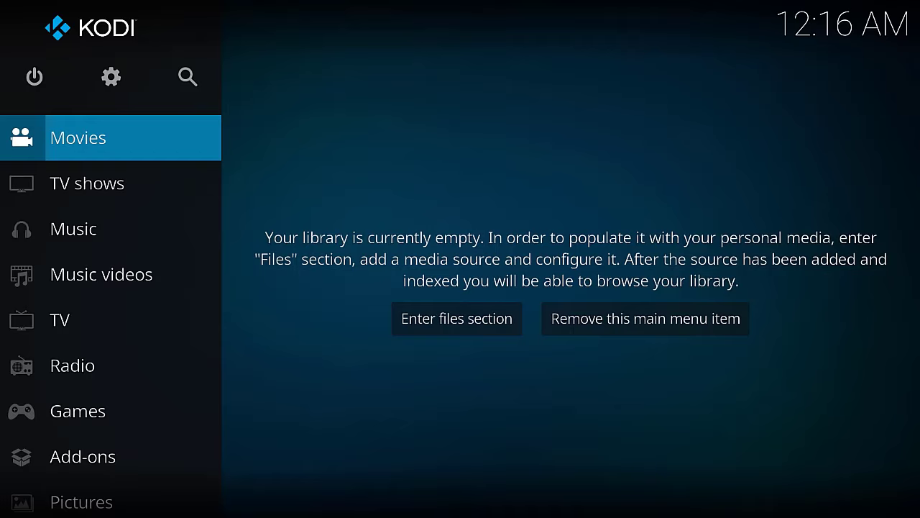
Open the System settings category from the home screen
key("Up")
key("Right")
key("Return")
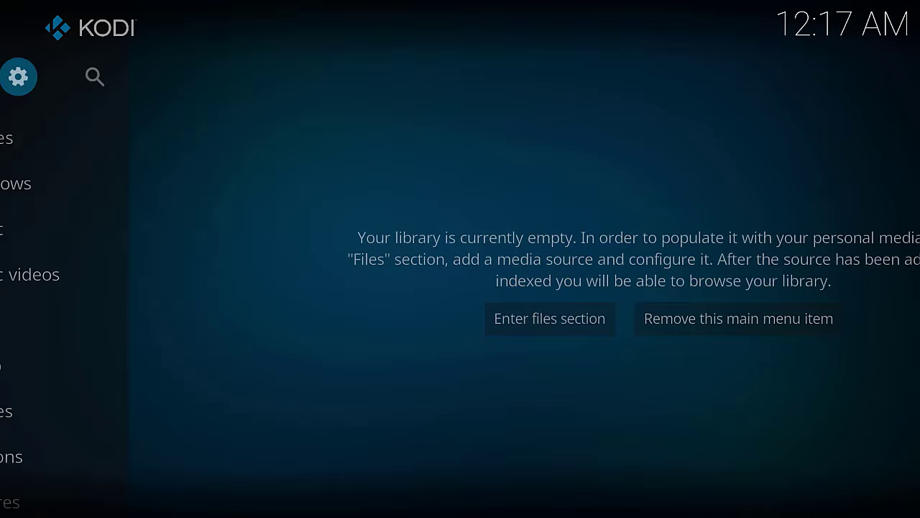
key("Down")
key("Down")
key("Right")
key("Right")
key("Right")
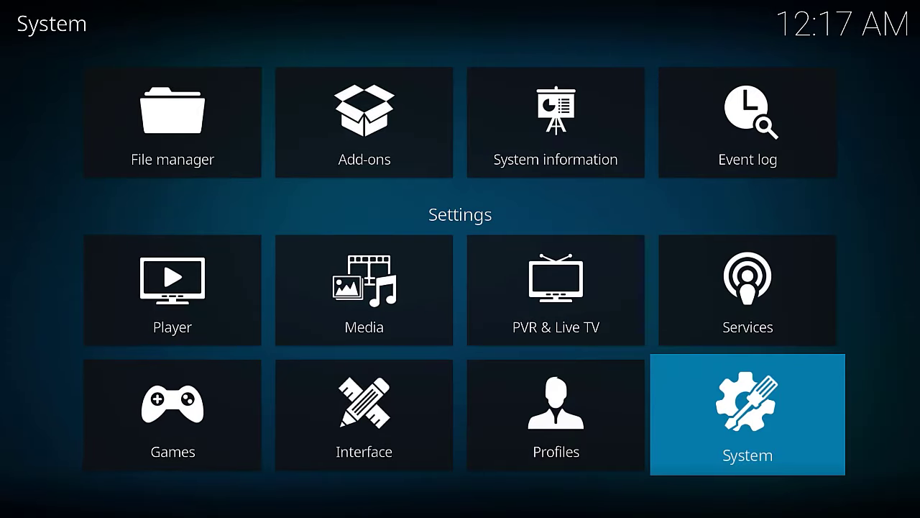
key("Return")
Allow add-on installation from unknown sources, accept the warning and leave the System settings
key("Down")
key("Down")
key("Down")
key("Down")
key("Down")
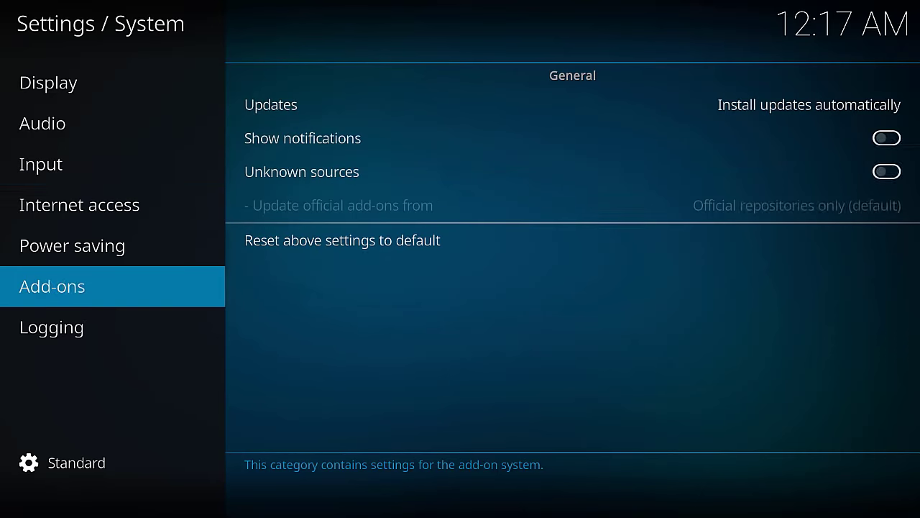
key("Right")
key("Down")
key("Down")
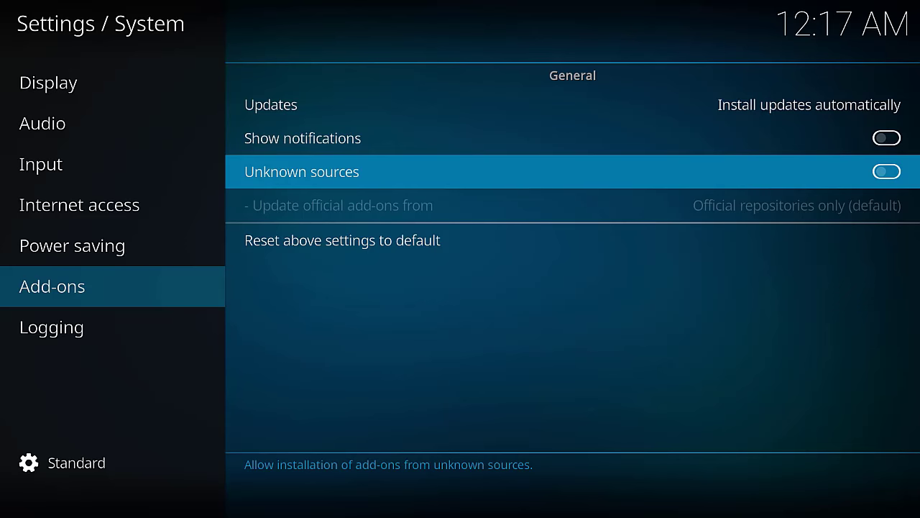
key("Return")
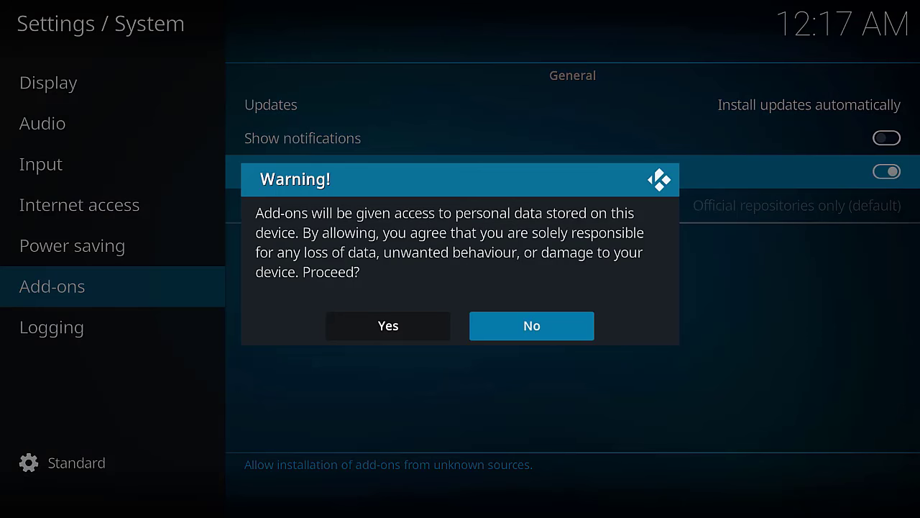
key("Left")
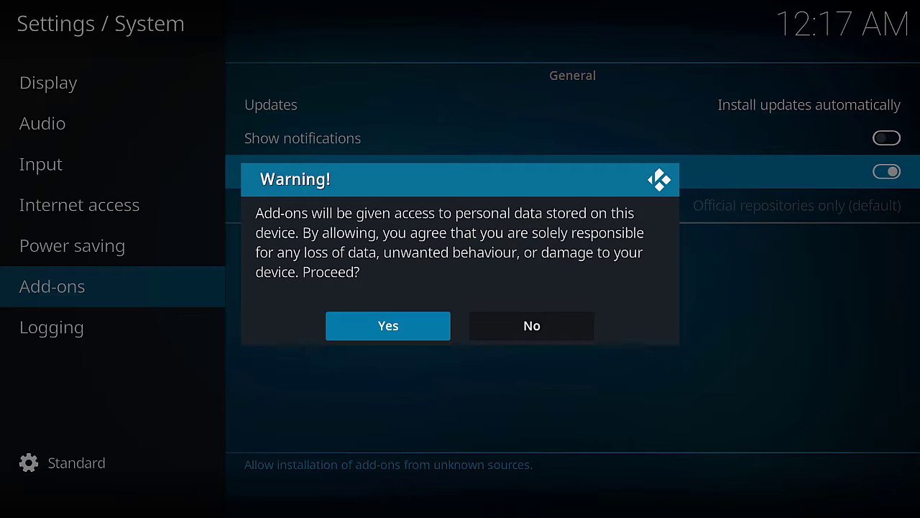
key("Return")
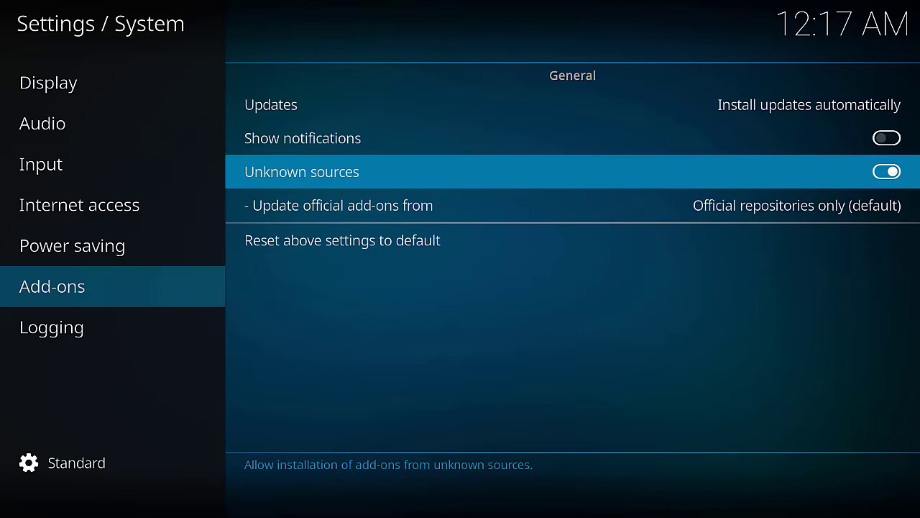
key("Escape")
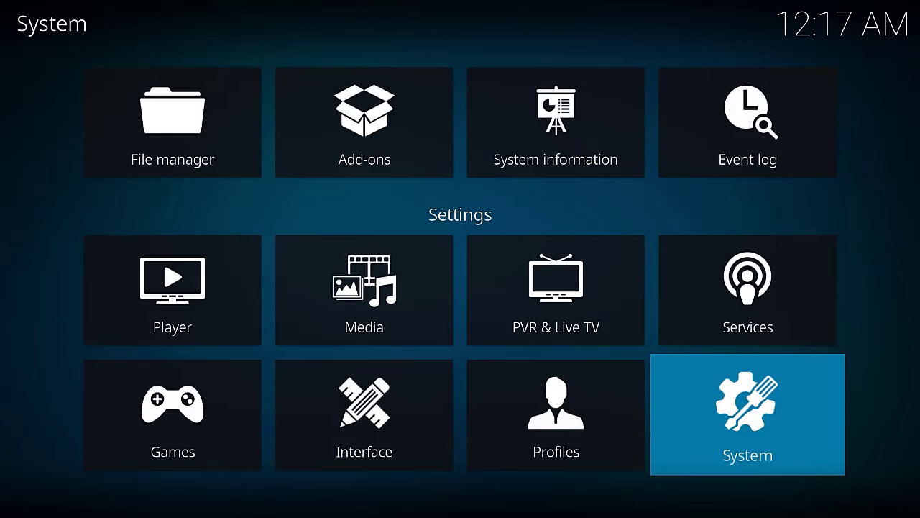
Open the file manager and start adding a new file source
key("Right")
key("Up")
key("Up")
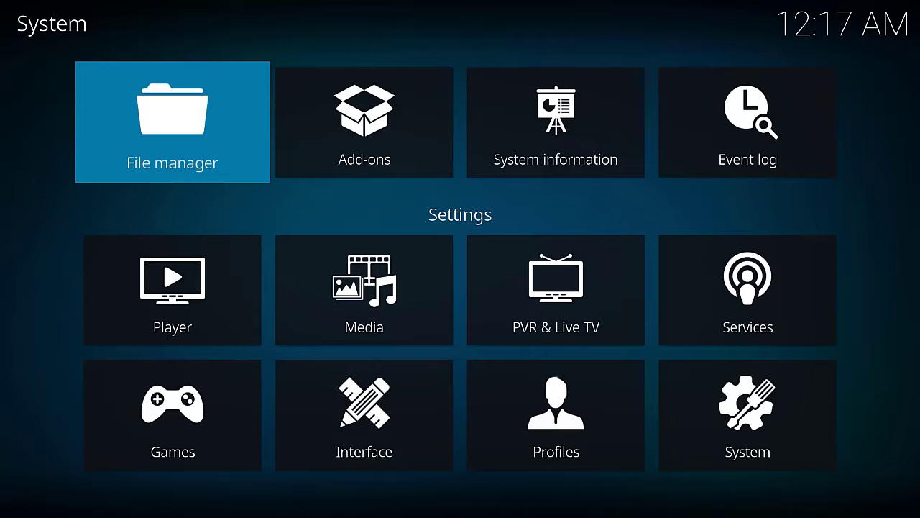
key("Return")
key("Down")
key("Down")
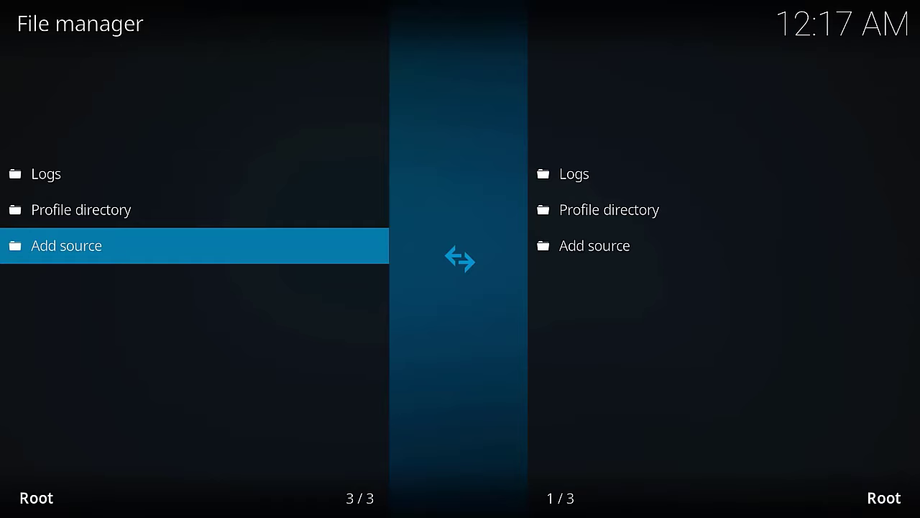
key("Return")
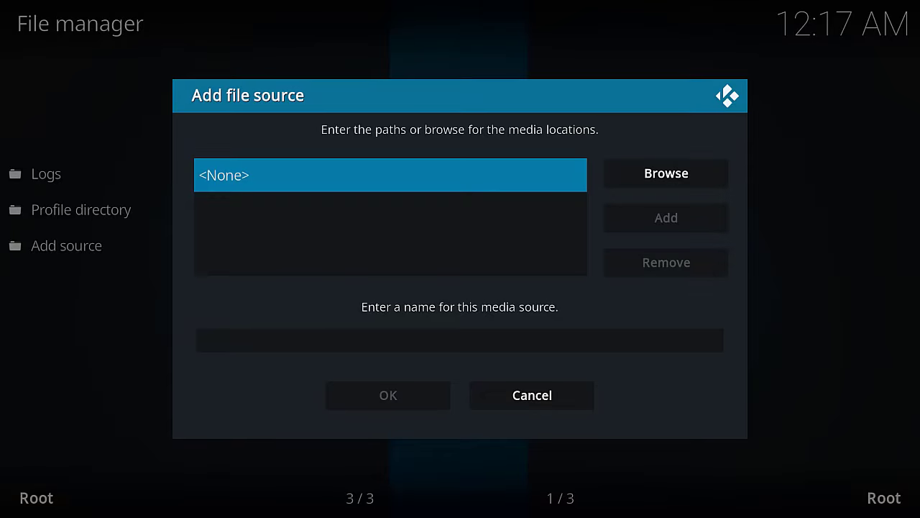
key("Return")
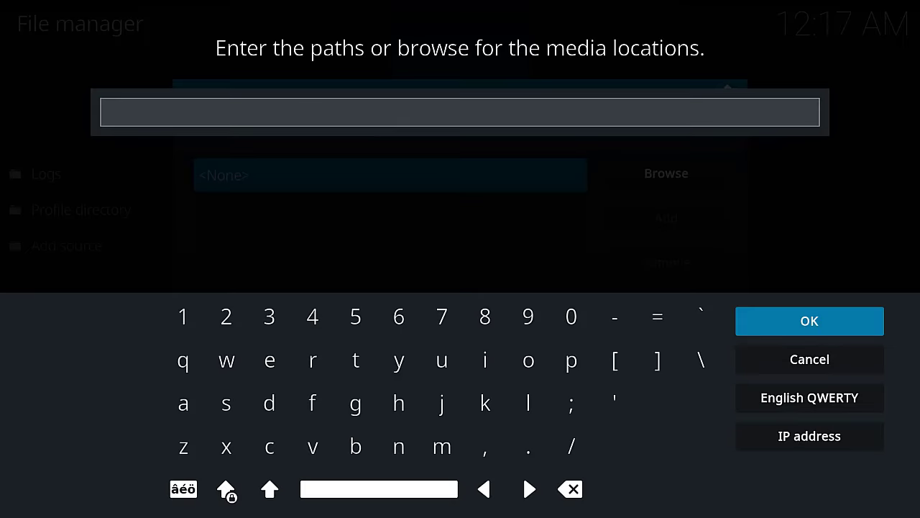
type("https")
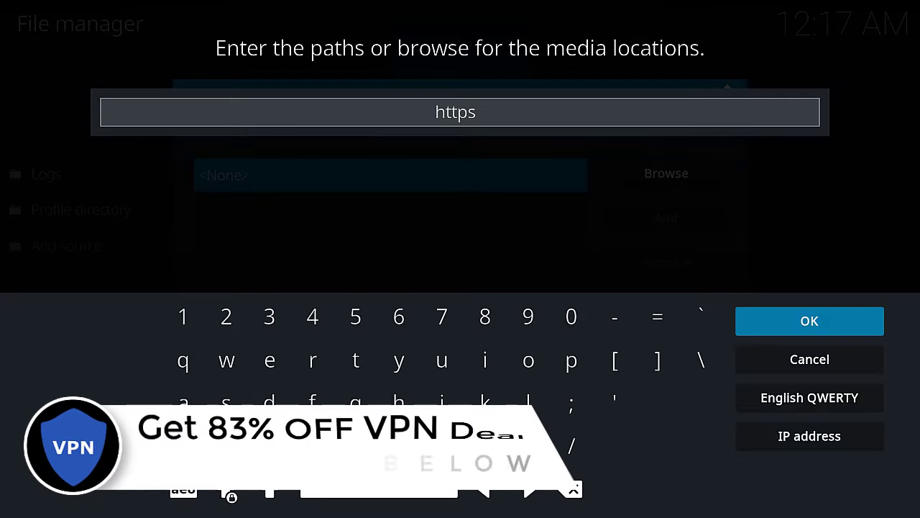
type("://")
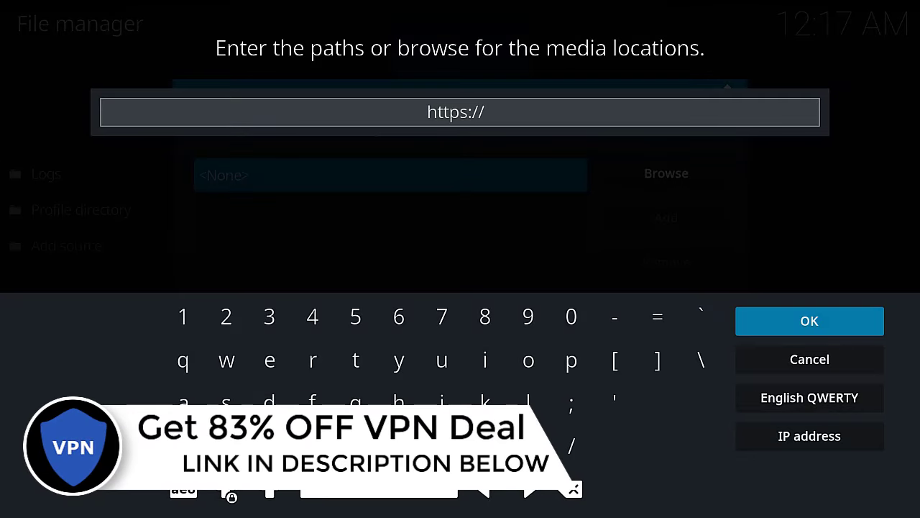
type("di")
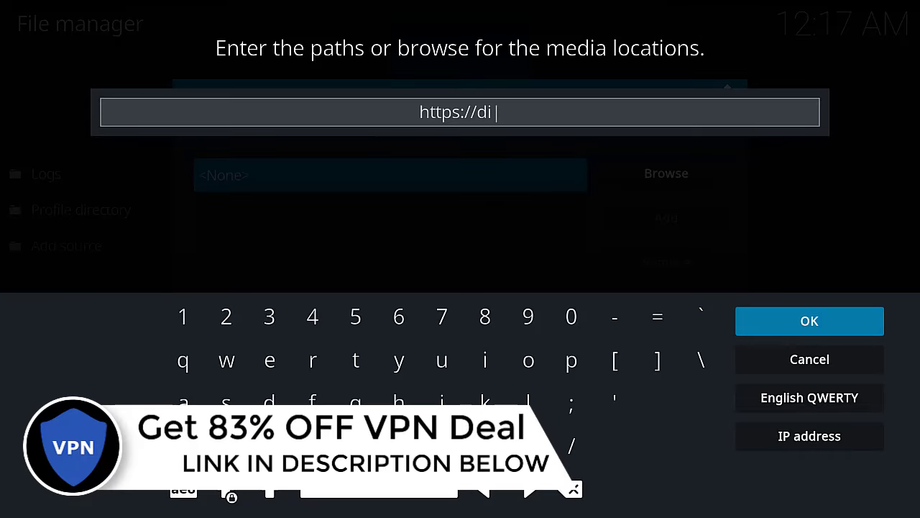
type("gg")
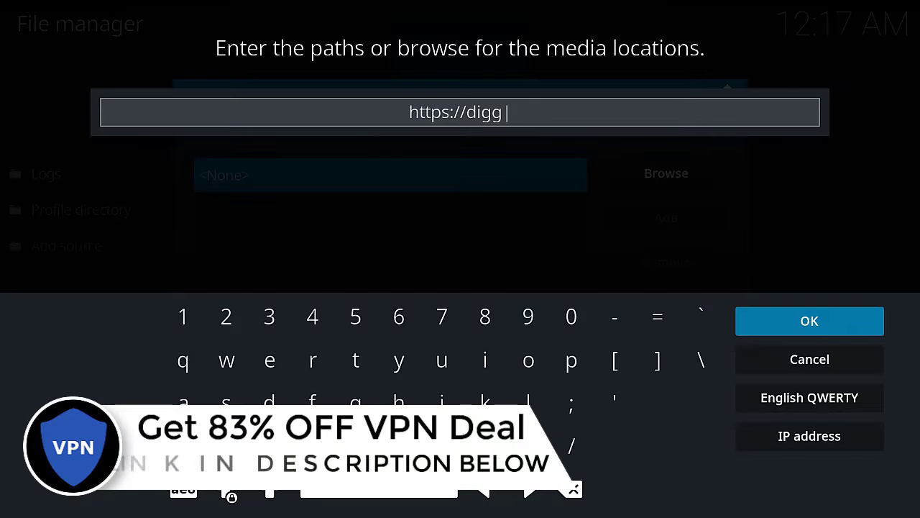
type("z1")
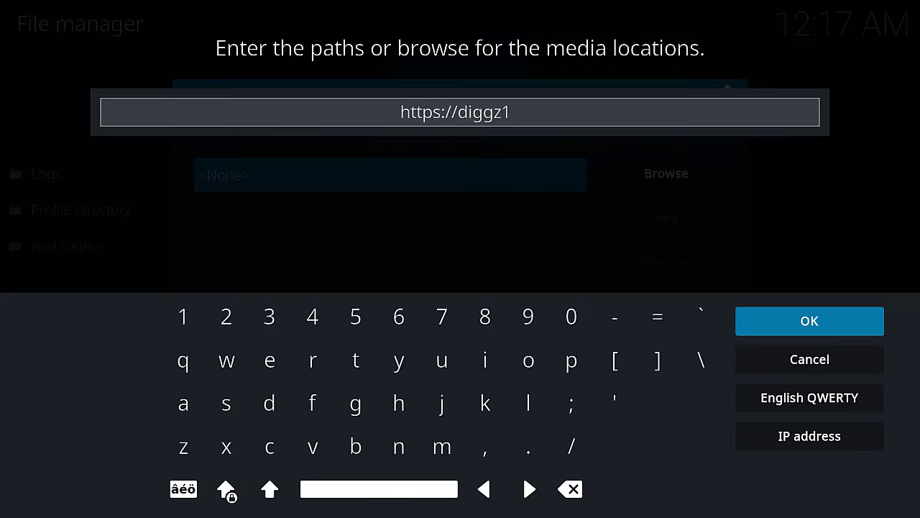
type(".")
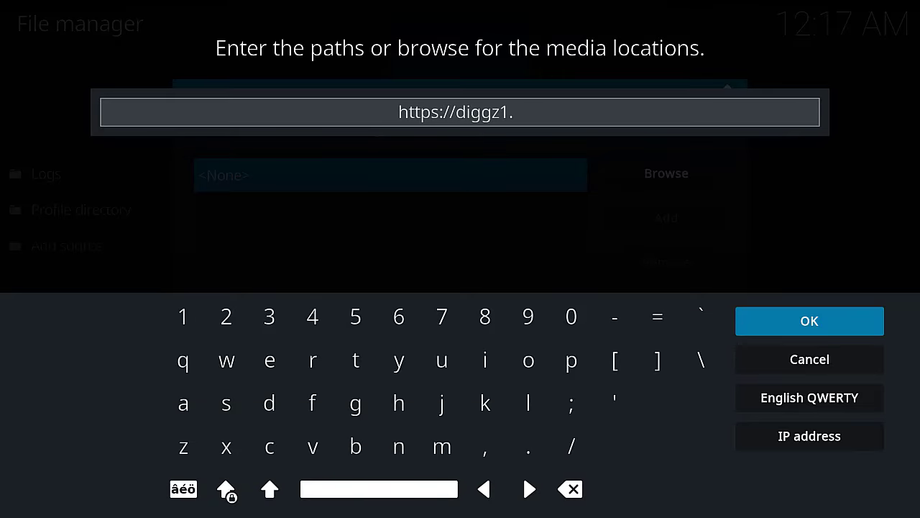
type("me/")
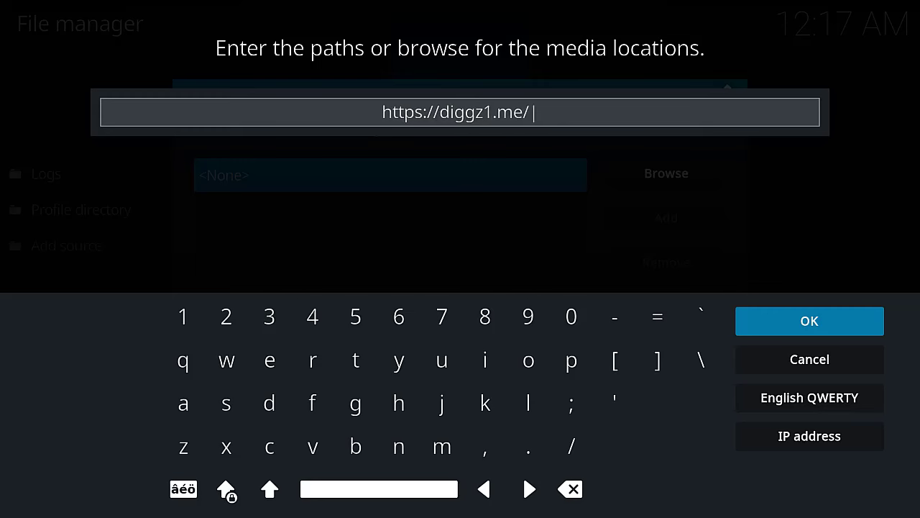
type("digg")
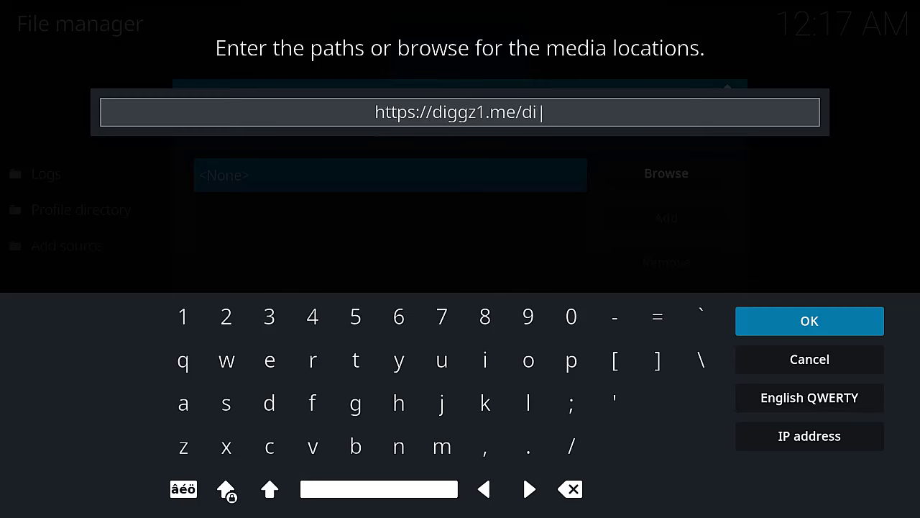
type("z")
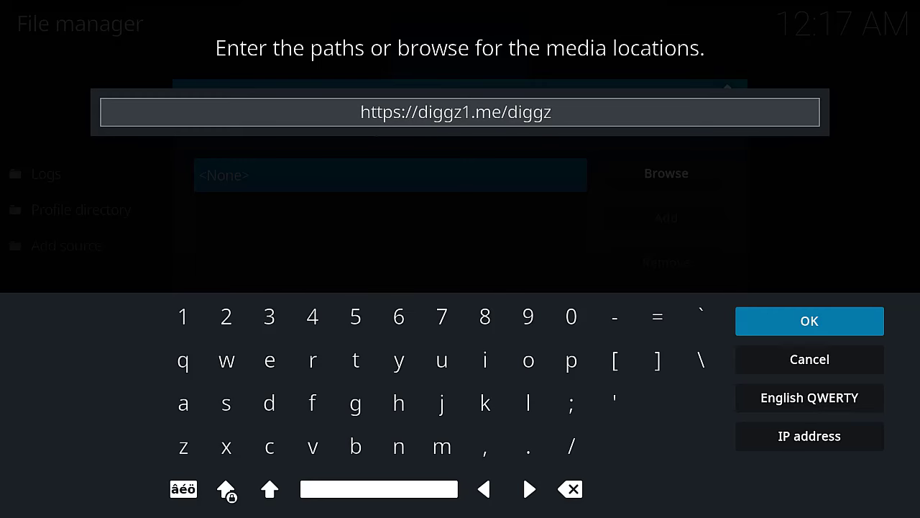
type("repo")
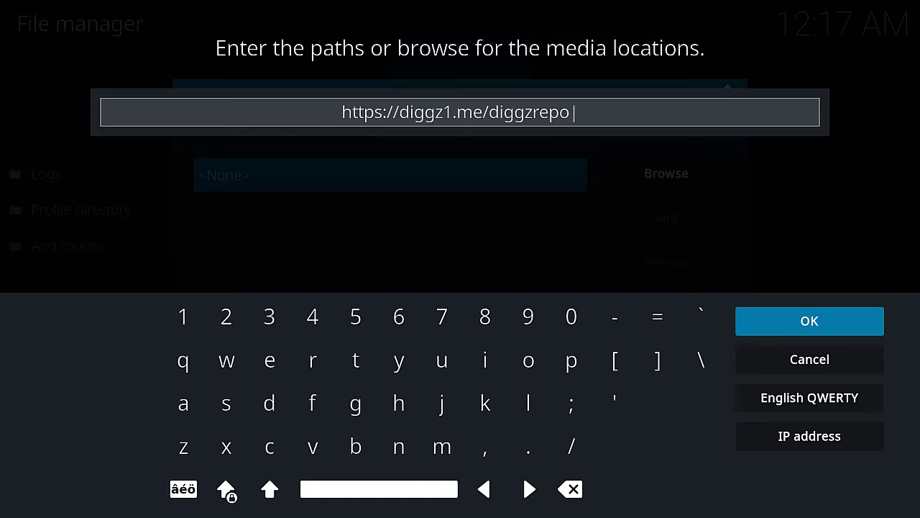
key("Down")
key("Up")
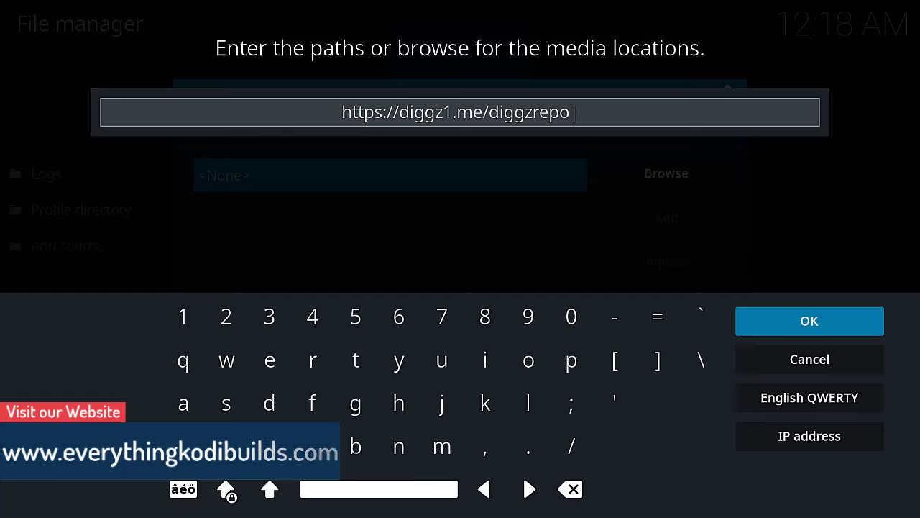
key("Return")
Save the new file source with the suggested name diggzrepo and leave the file manager
key("Down")
key("Down")
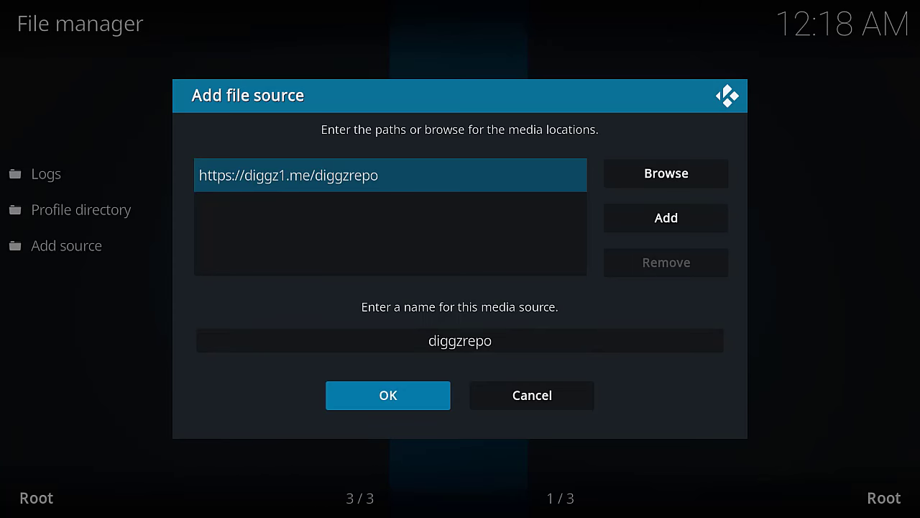
key("Return")
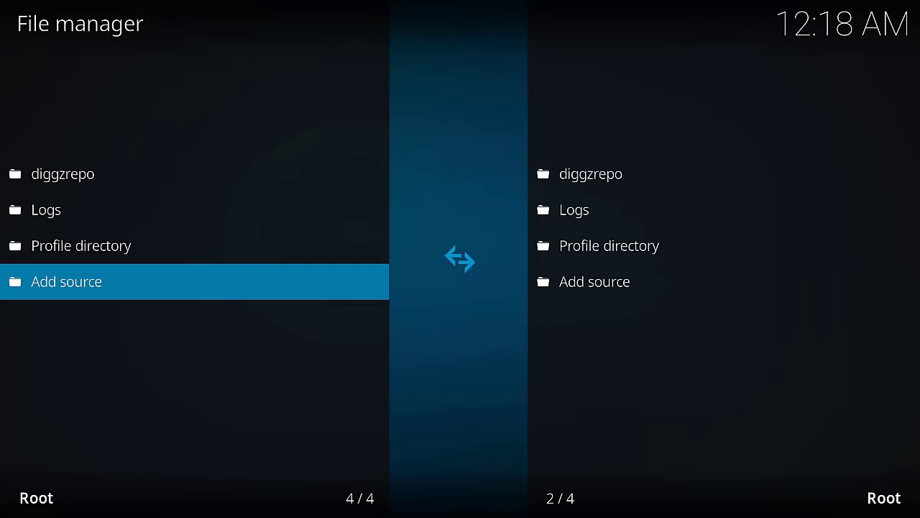
key("Escape")
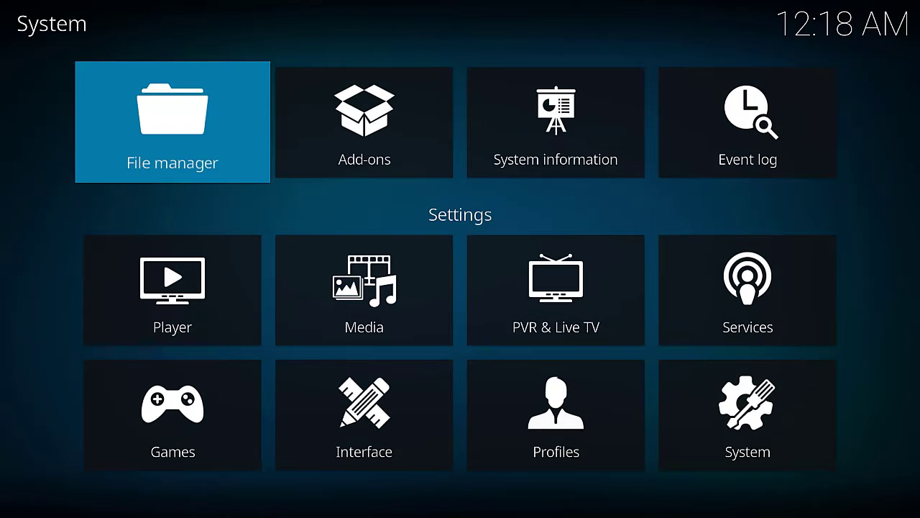
Install repository.diggz-18.zip from the diggzrepo source through the add-on browser
key("Right")
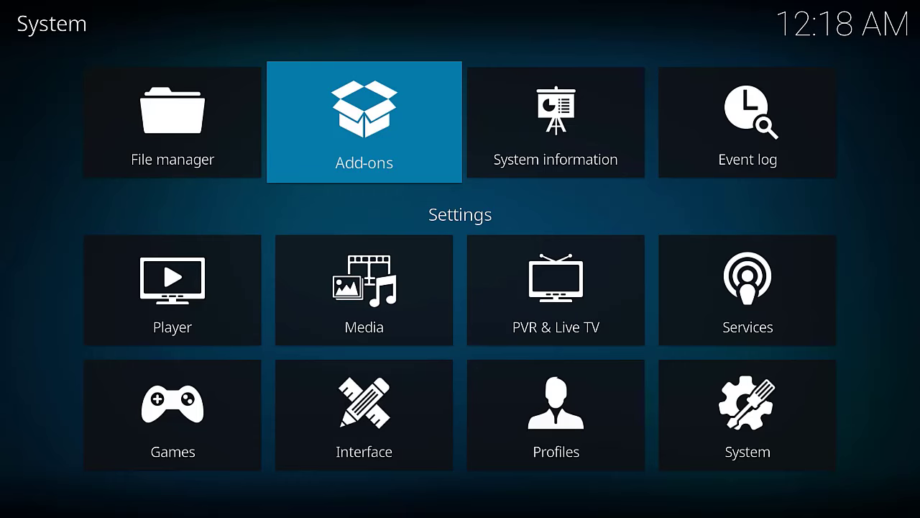
key("Return")
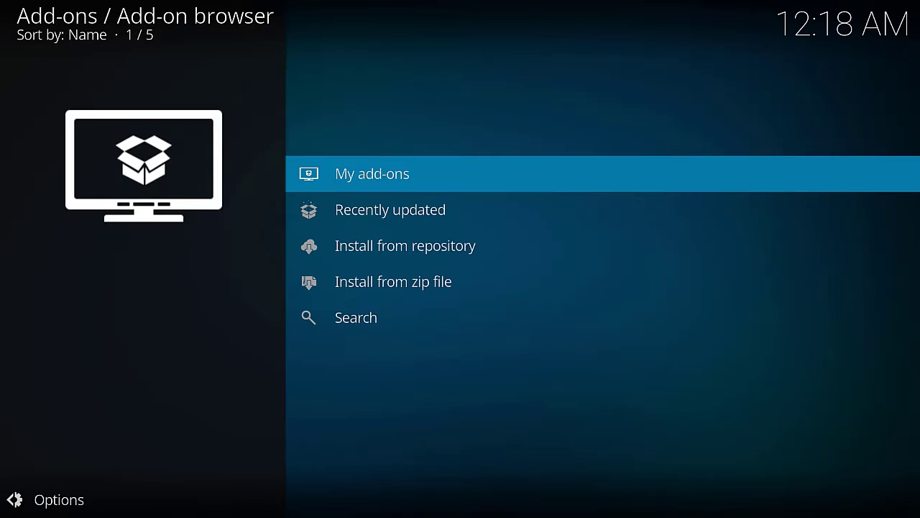
key("Down")
key("Down")
key("Down")
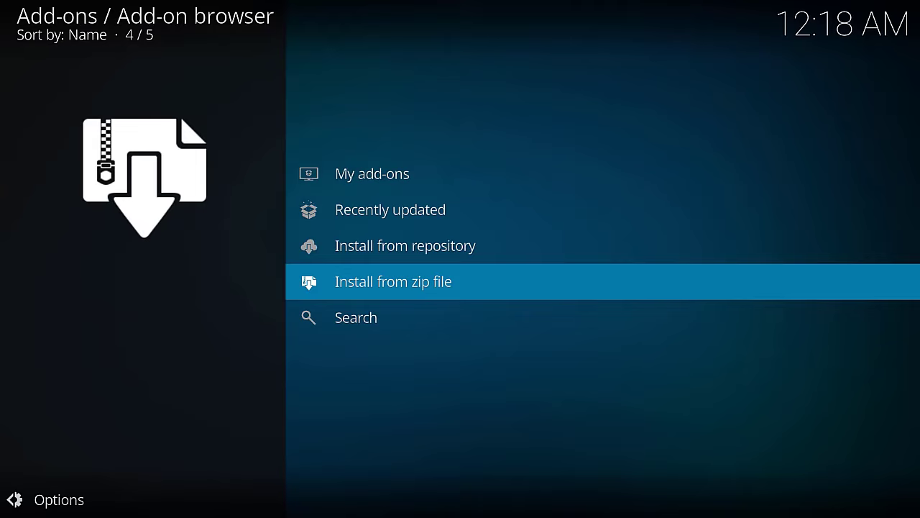
key("Return")
key("Down")
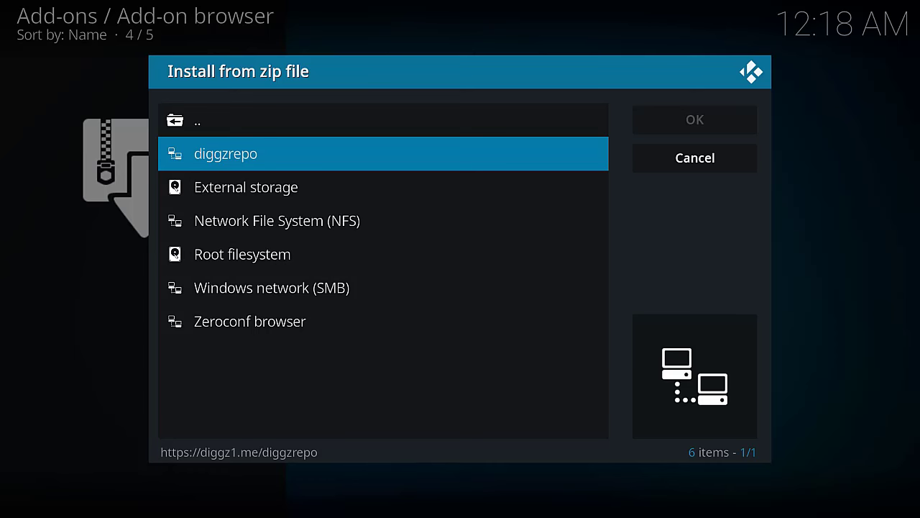
key("Return")
key("Down")
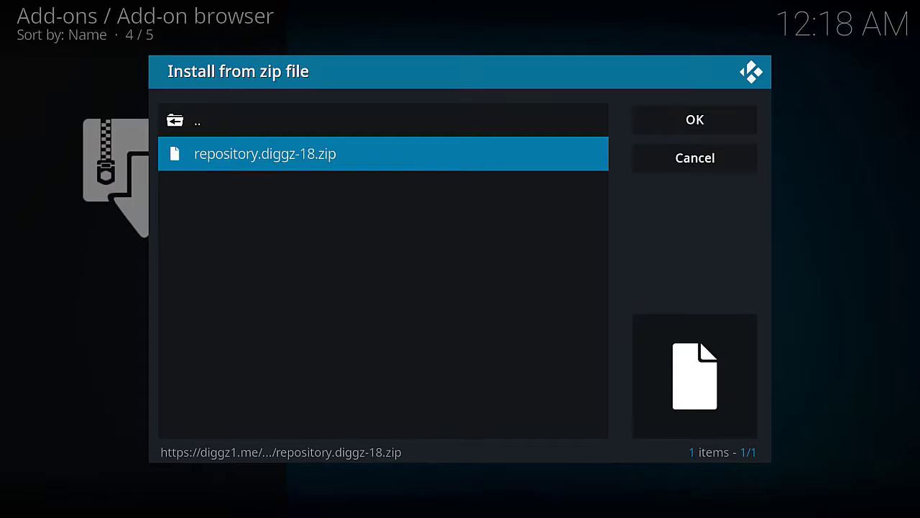
key("Return")
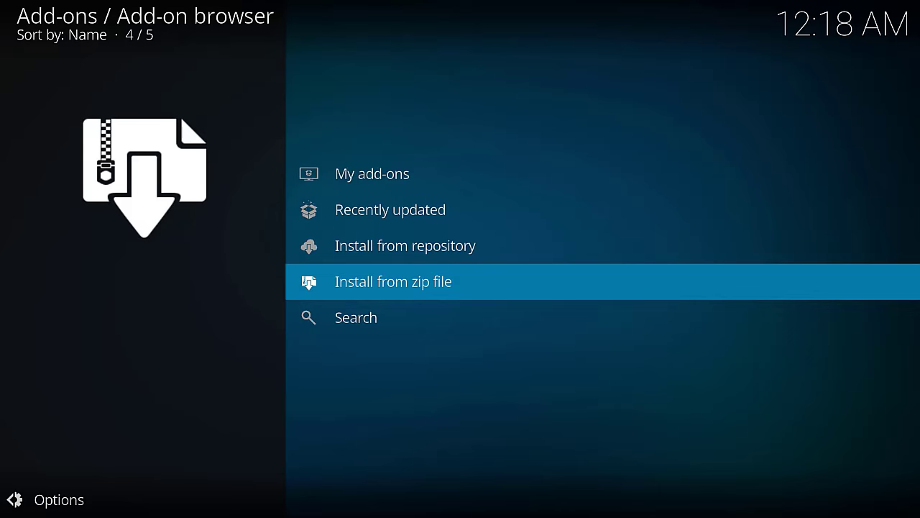
Open the program add-ons category of the Diggz Repository, going through the option for installing from a repository
key("Up")
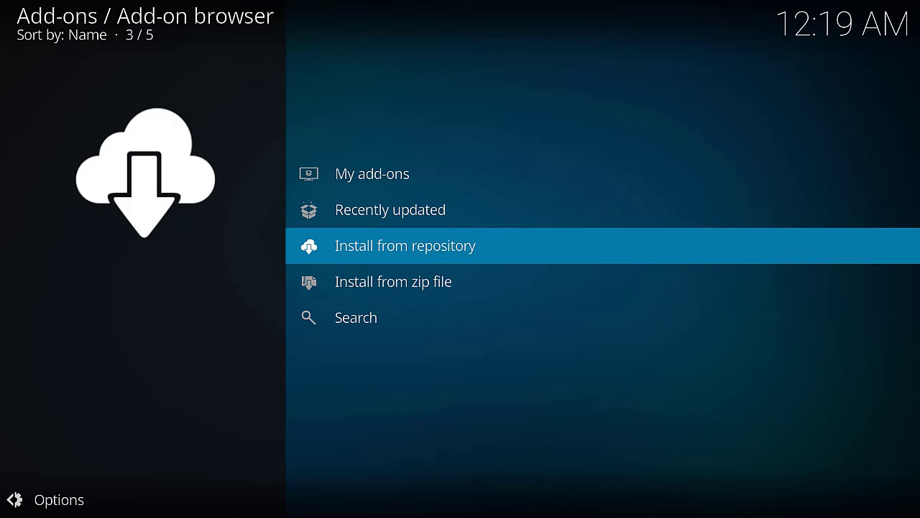
key("Return")
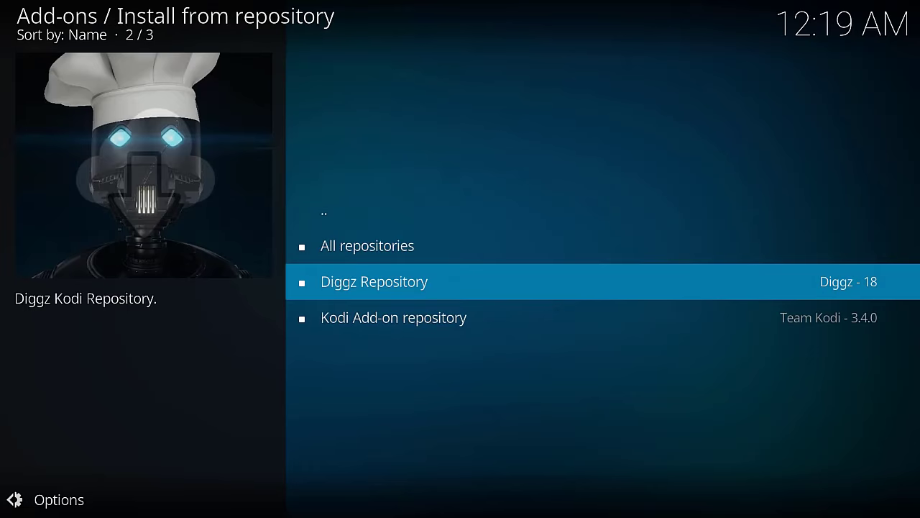
key("Return")
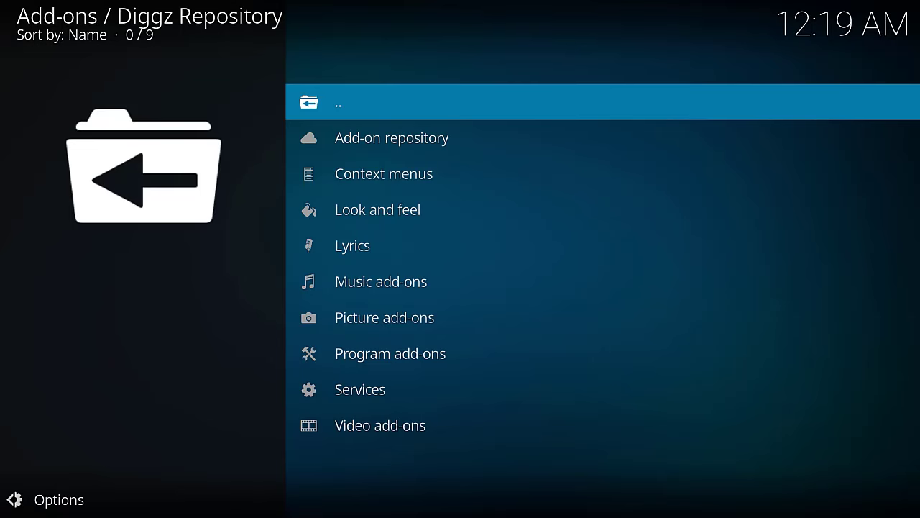
key("Down")
key("Down")
key("Down")
key("Down")
key("Down")
key("Down")
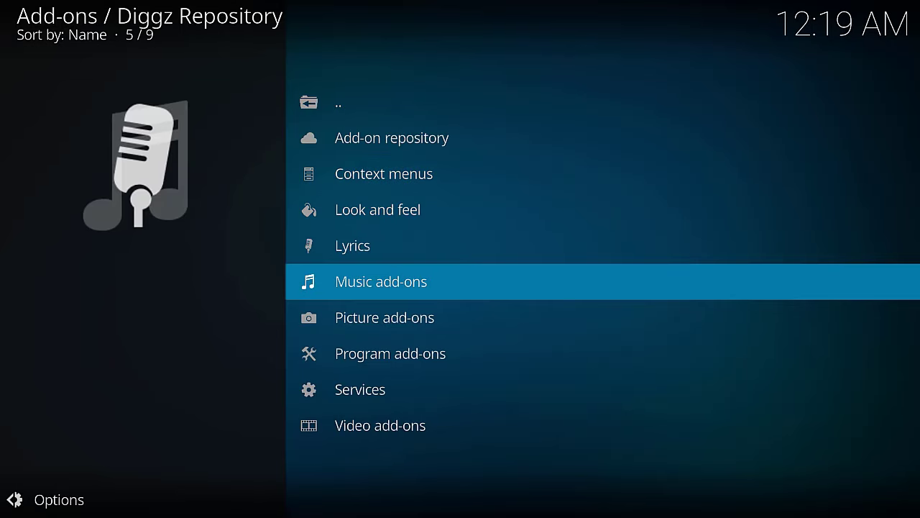
key("Down")
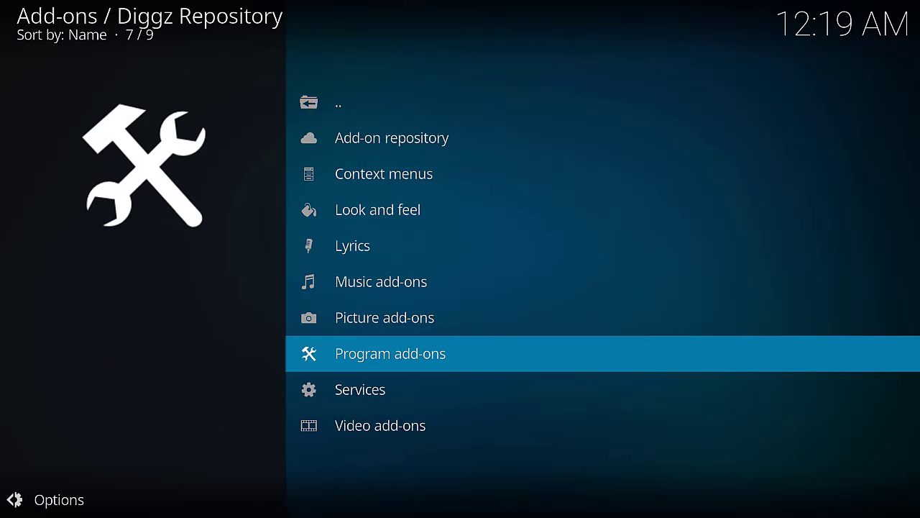
key("Return")
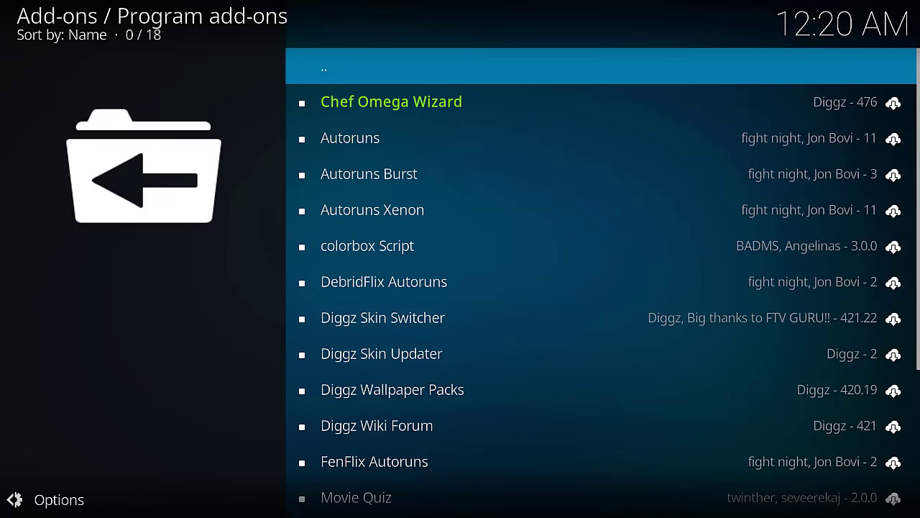
Install the Chef Omega Wizard add-on and accept the additional add-ons it requires
key("Down")
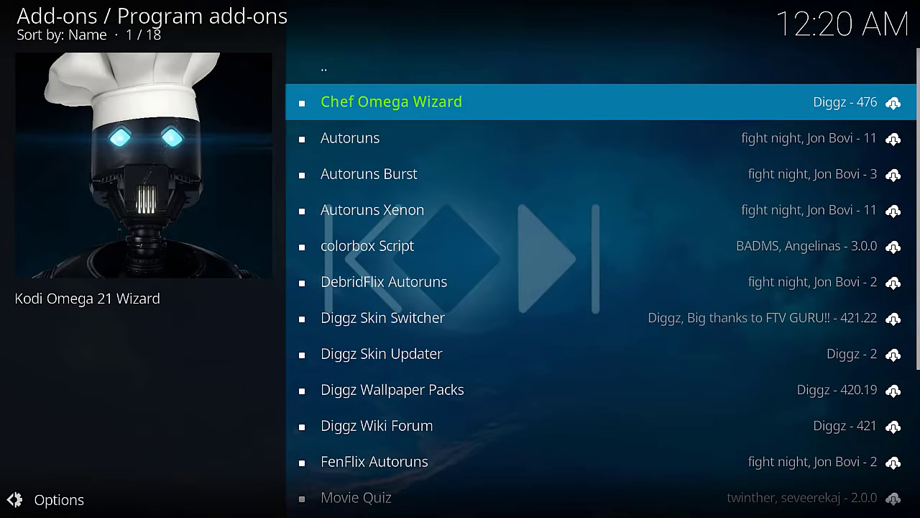
key("Return")
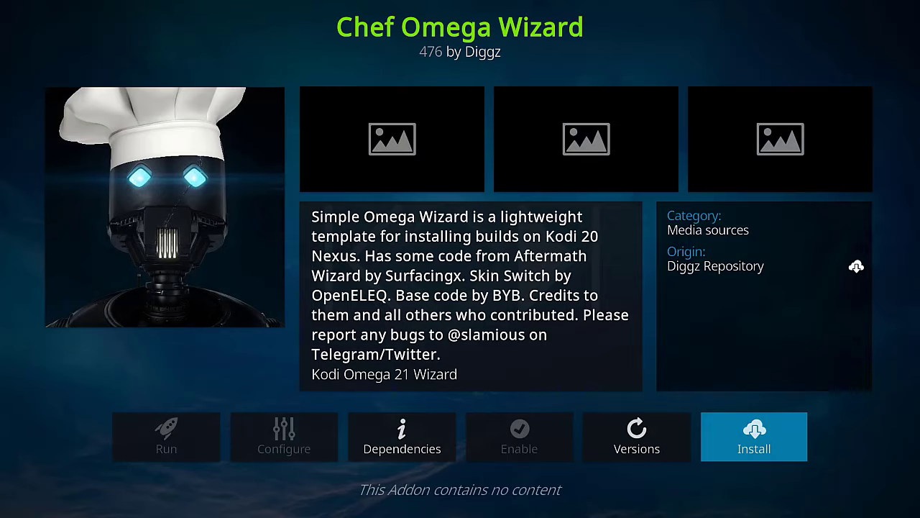
key("Return")
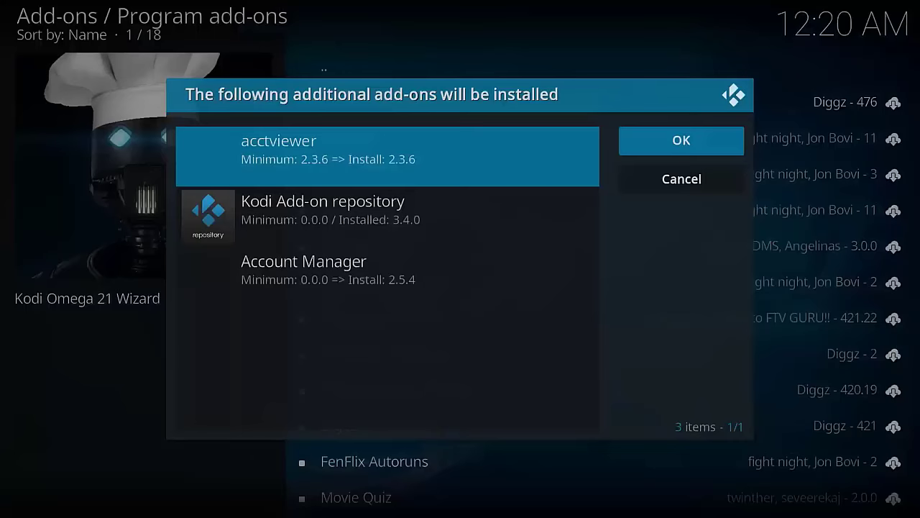
key("Left")
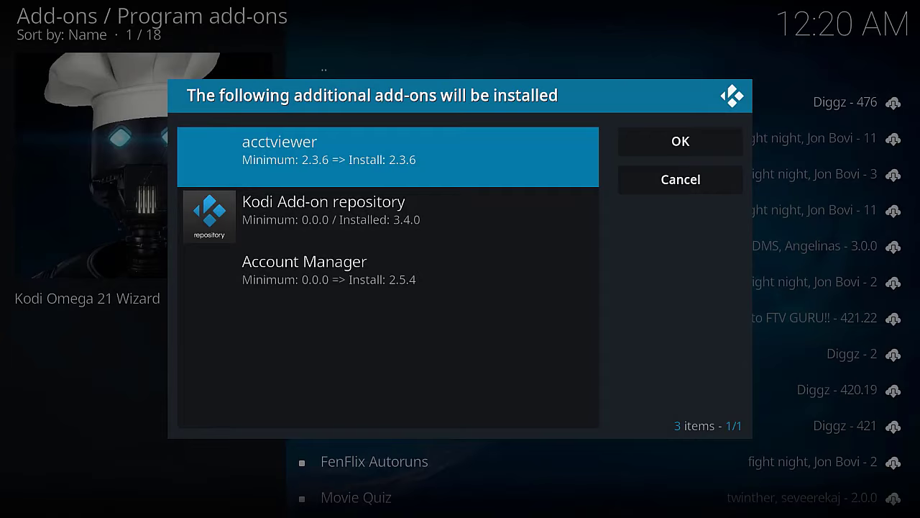
key("Right")
key("Return")
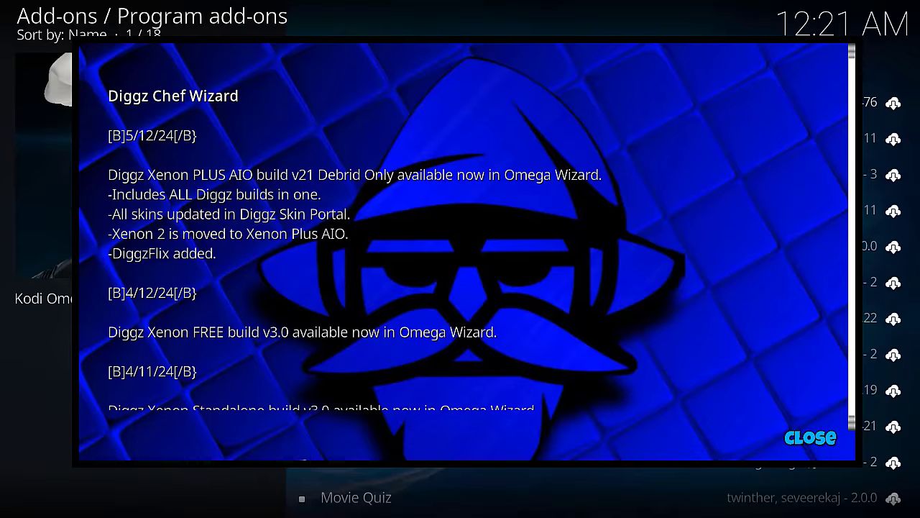
Close the Diggz Chef Wizard news notice and agree to install a build now
key("Escape")
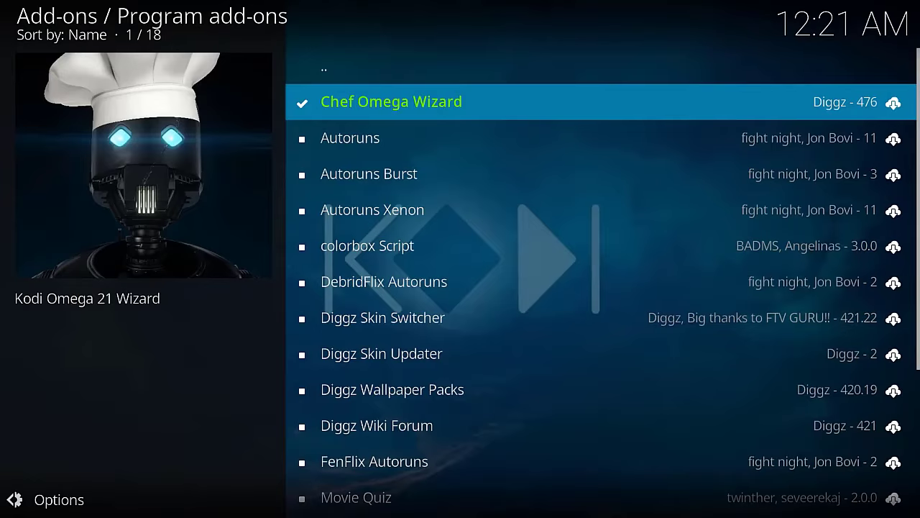
key("Left")
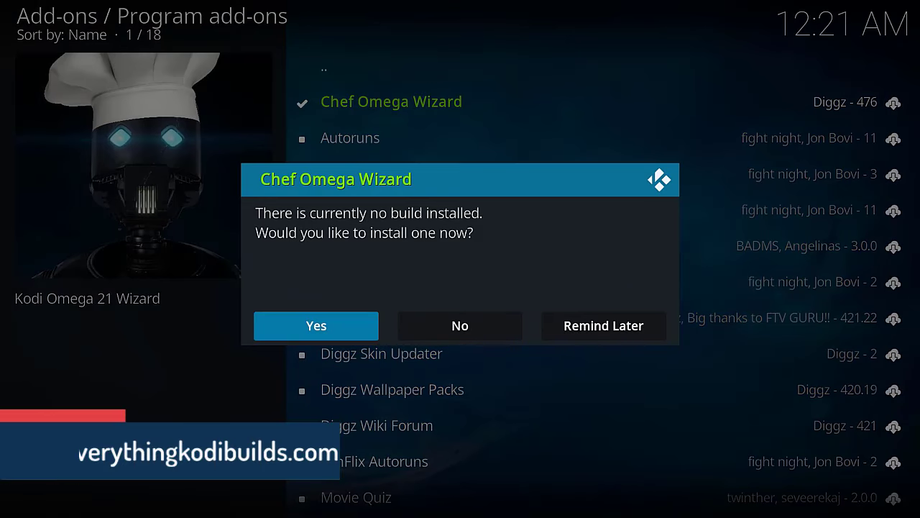
key("Return")
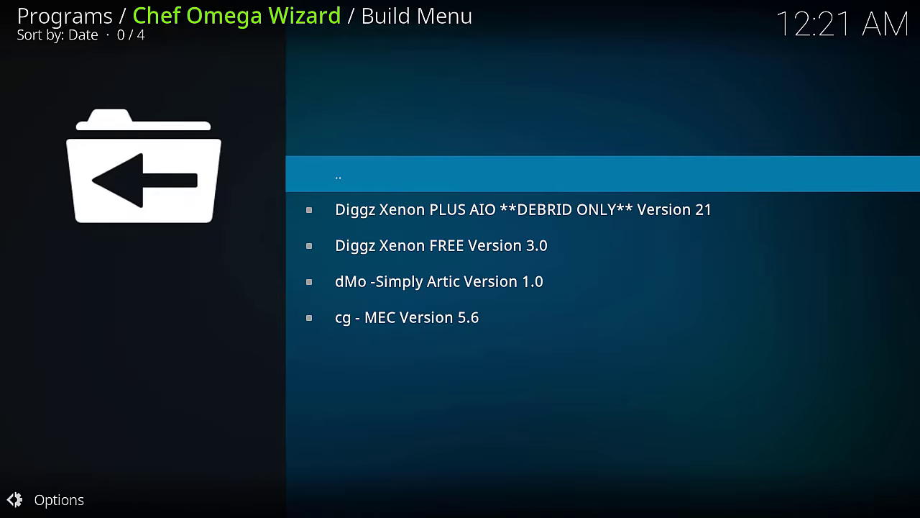
Look through the builds offered by the wizard and start installing Diggz Xenon FREE Version 3.0
key("Down")
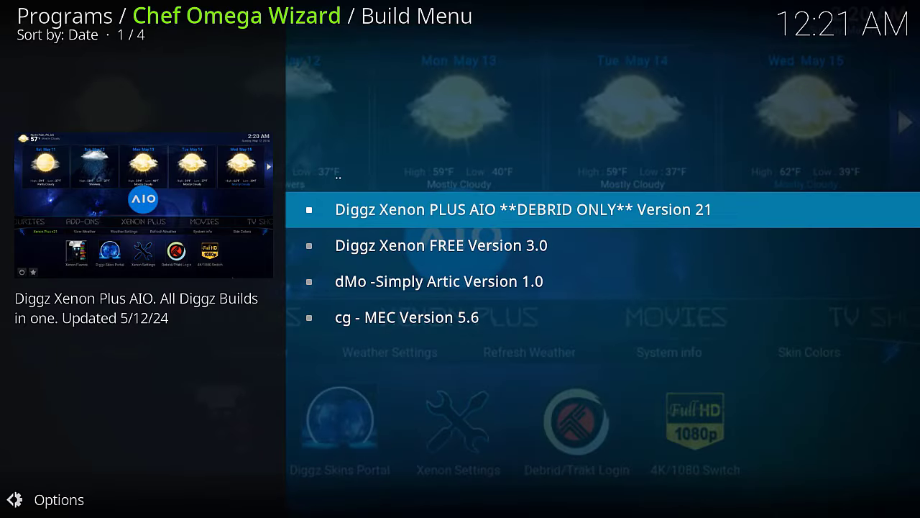
key("Down")
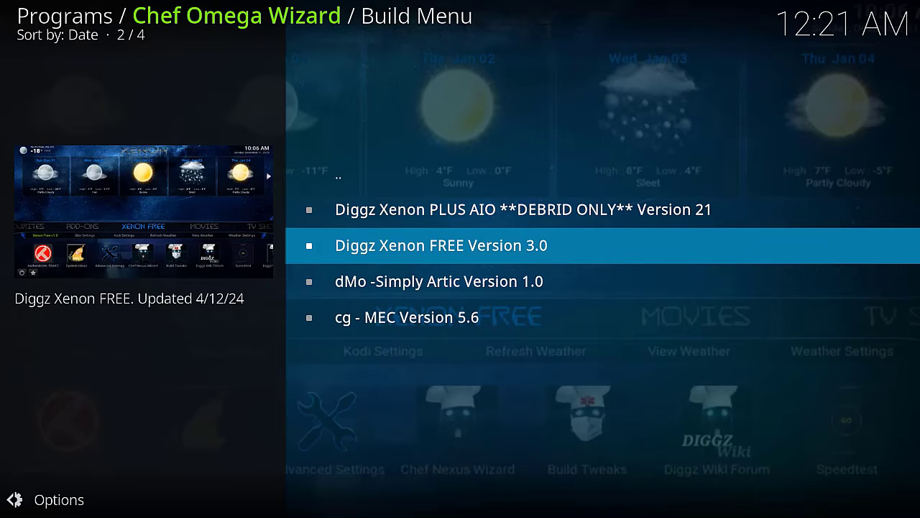
key("Down")
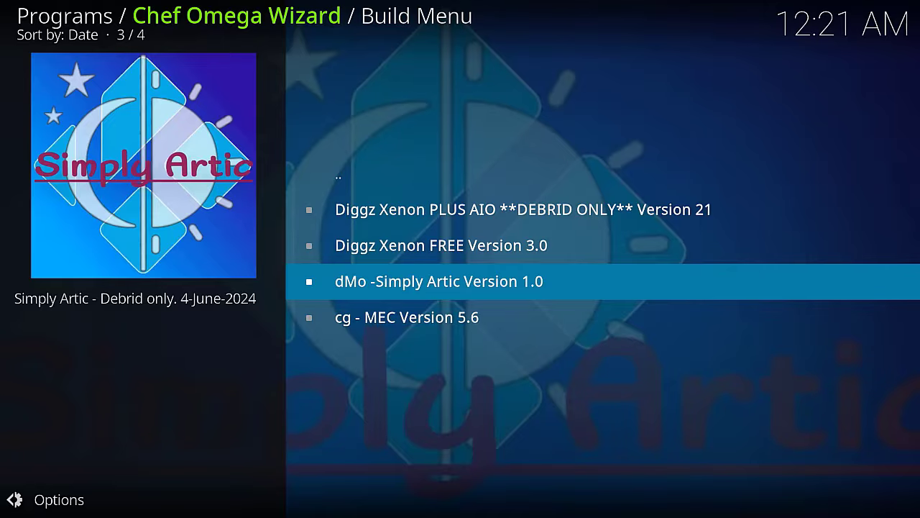
key("Down")
key("Up")
key("Up")
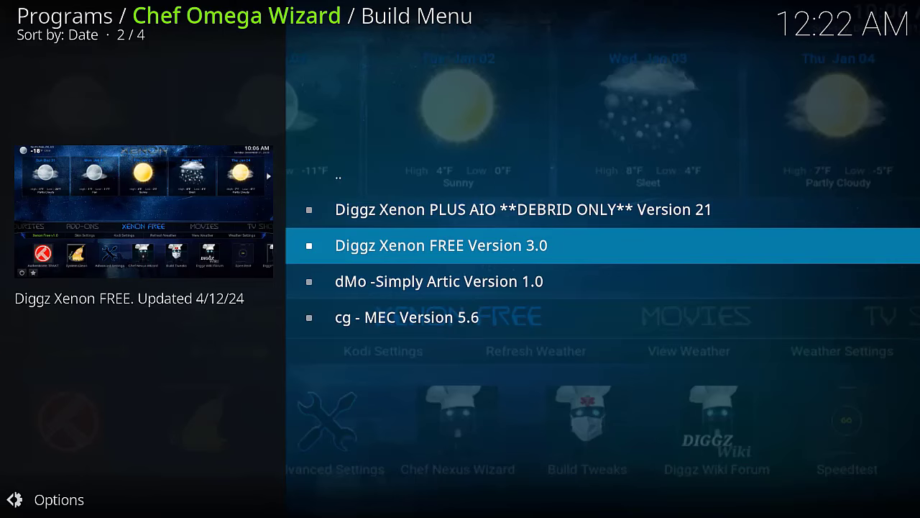
key("Return")
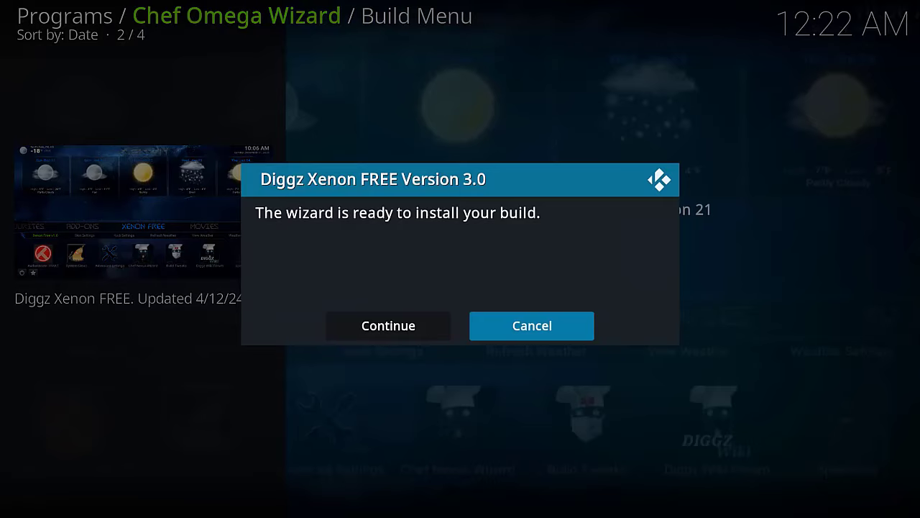
key("Left")
key("Return")
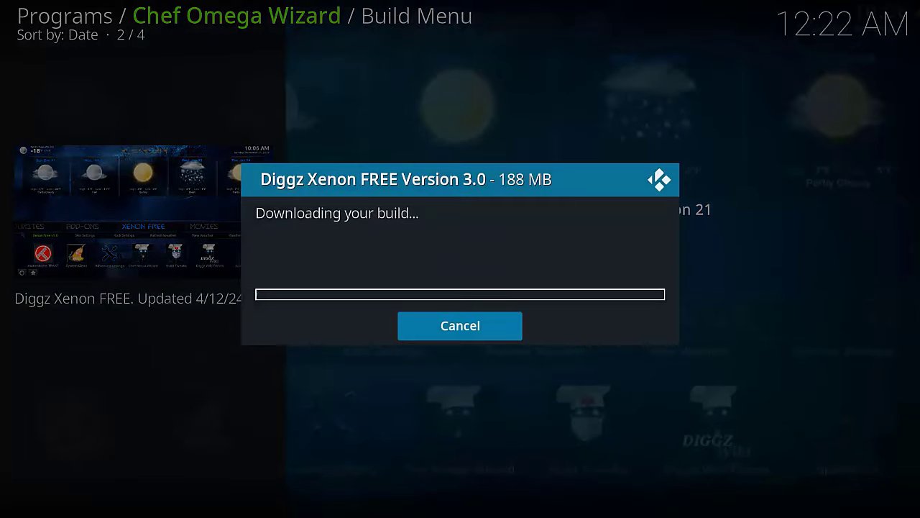